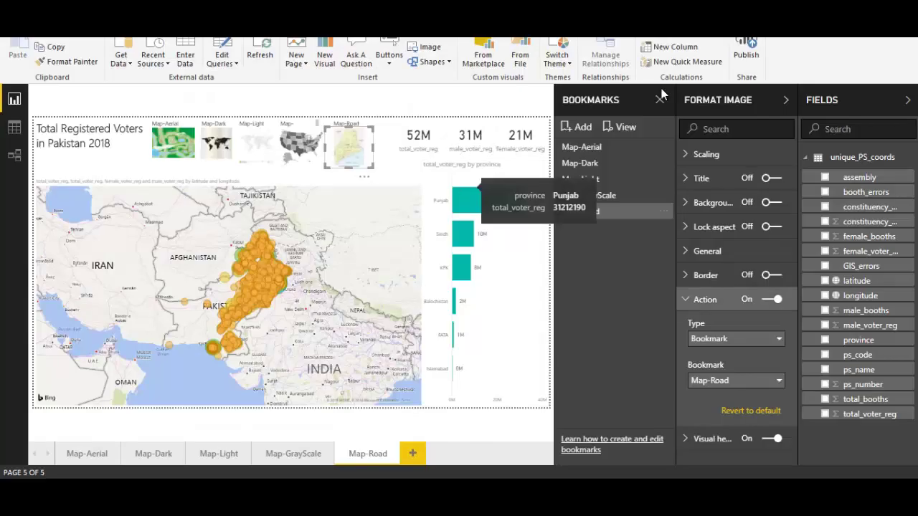
- Close the Bookmarks and Format Image panes, then bring up the Map-Aerial report page
{"action": "left_click", "coordinate": [659, 99]}
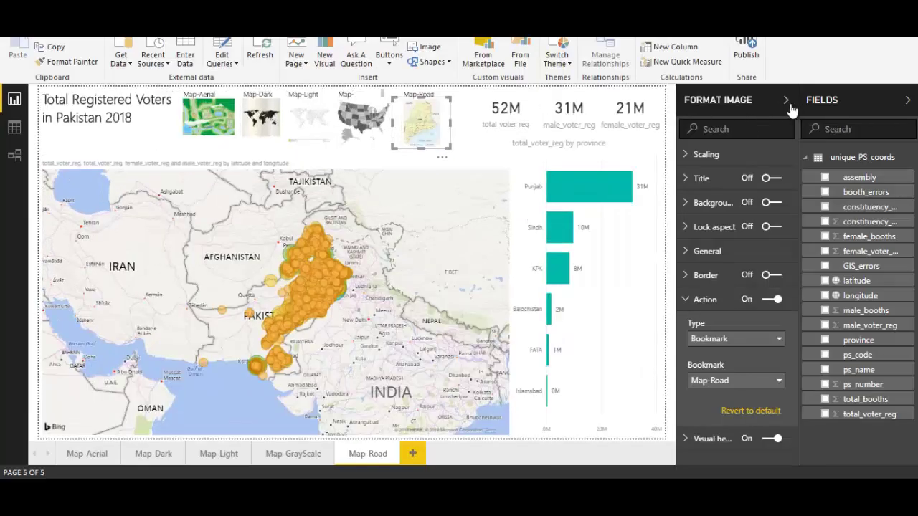
{"action": "left_click", "coordinate": [786, 101]}
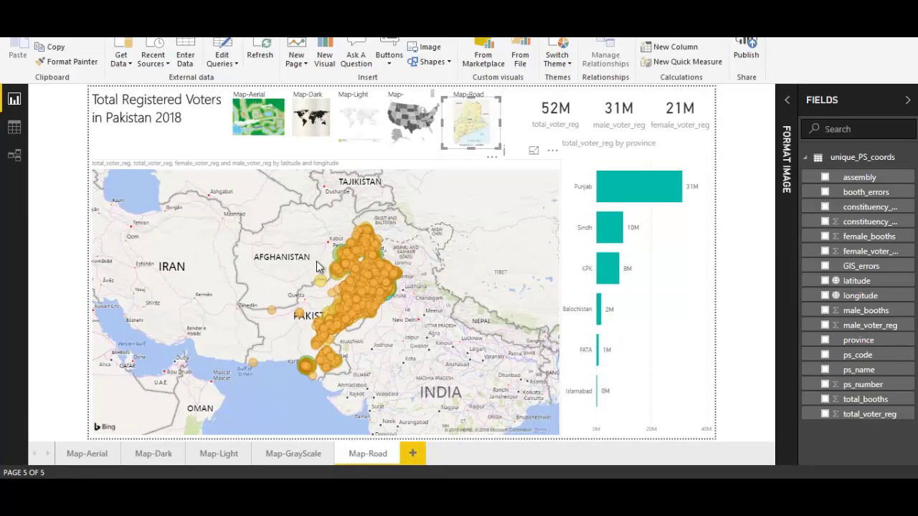
{"action": "left_click_drag", "start_coordinate": [91, 458], "coordinate": [257, 362]}
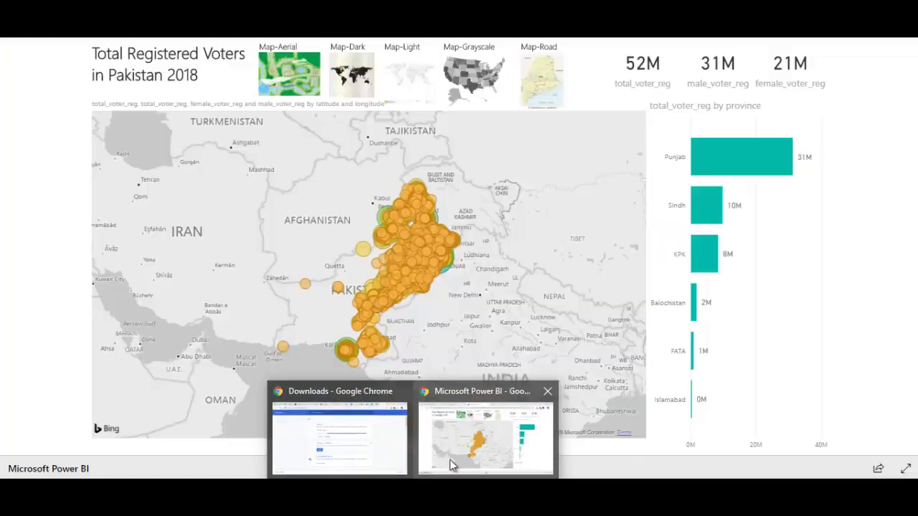
- Check the published report in Chrome, then return to Power BI Desktop's Map-Aerial page
{"action": "left_click", "coordinate": [449, 460]}
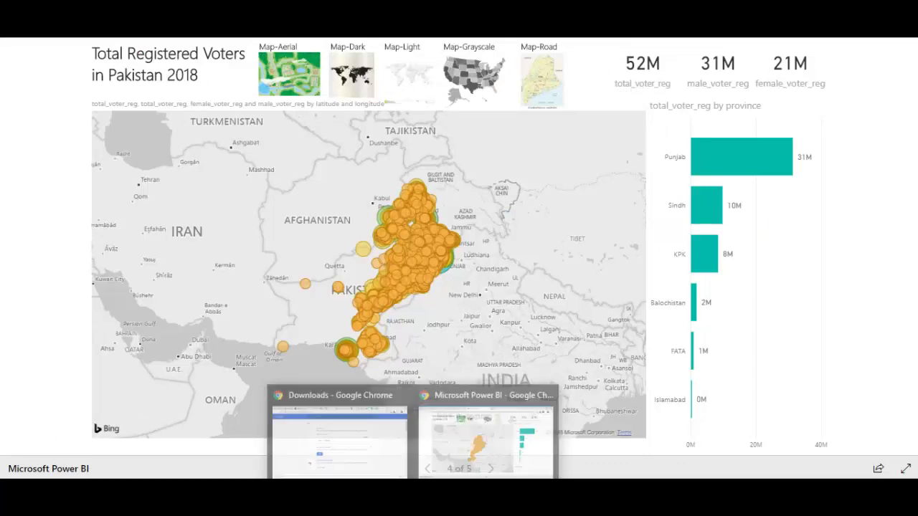
{"action": "left_click", "coordinate": [371, 435]}
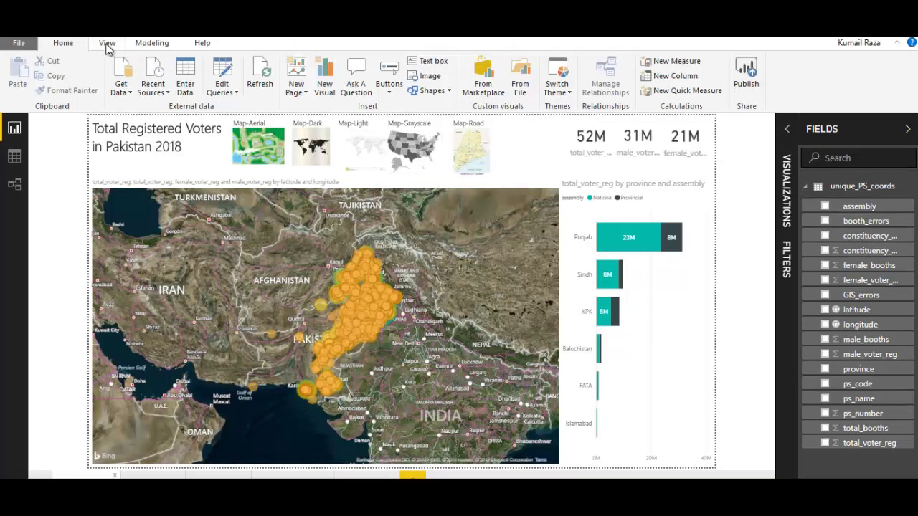
- Turn on the Bookmarks pane from the View tab and add Bookmark 6 capturing the aerial map
{"action": "left_click", "coordinate": [106, 42]}
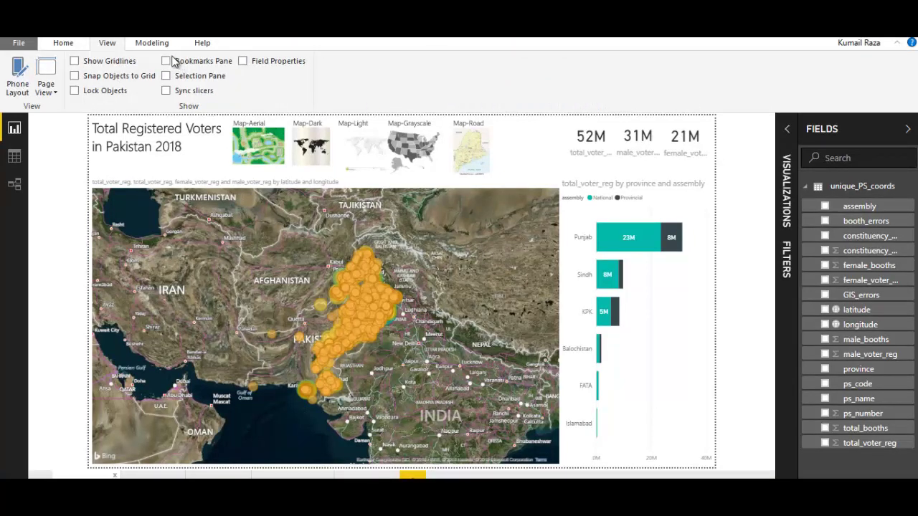
{"action": "left_click", "coordinate": [167, 61]}
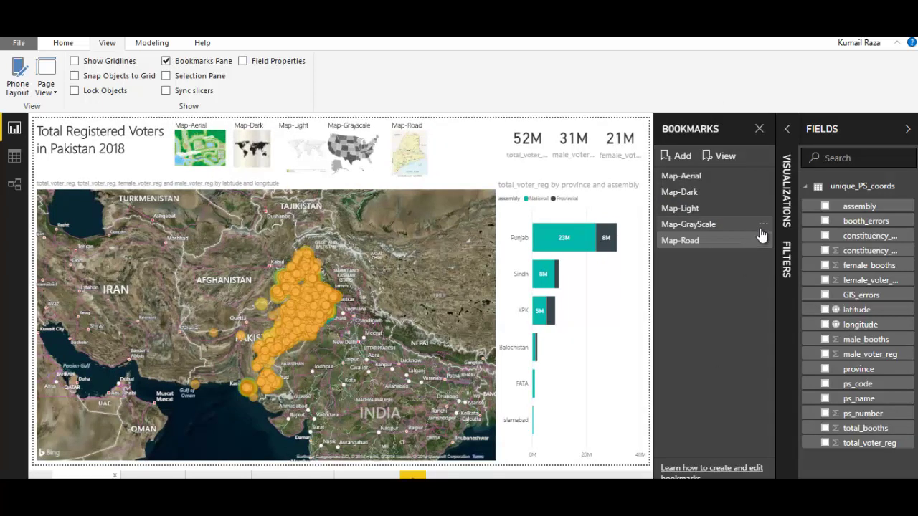
{"action": "left_click", "coordinate": [790, 130]}
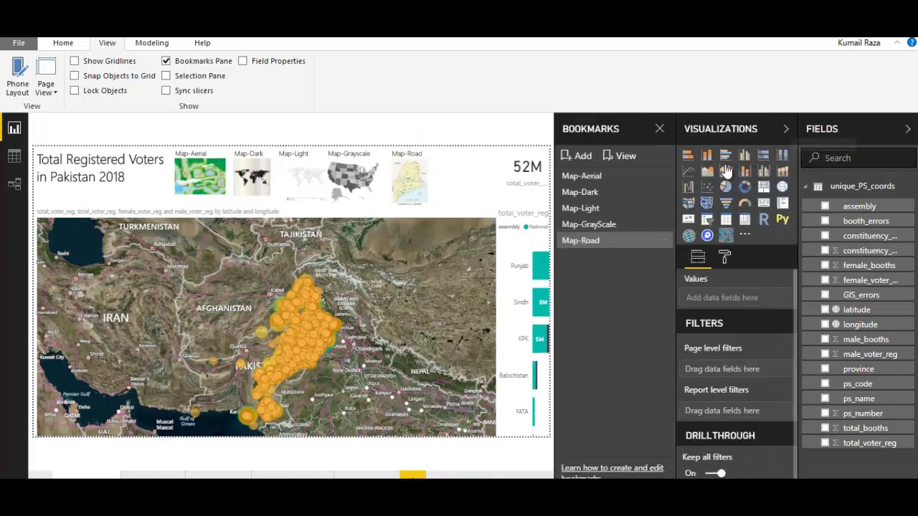
{"action": "left_click", "coordinate": [577, 156]}
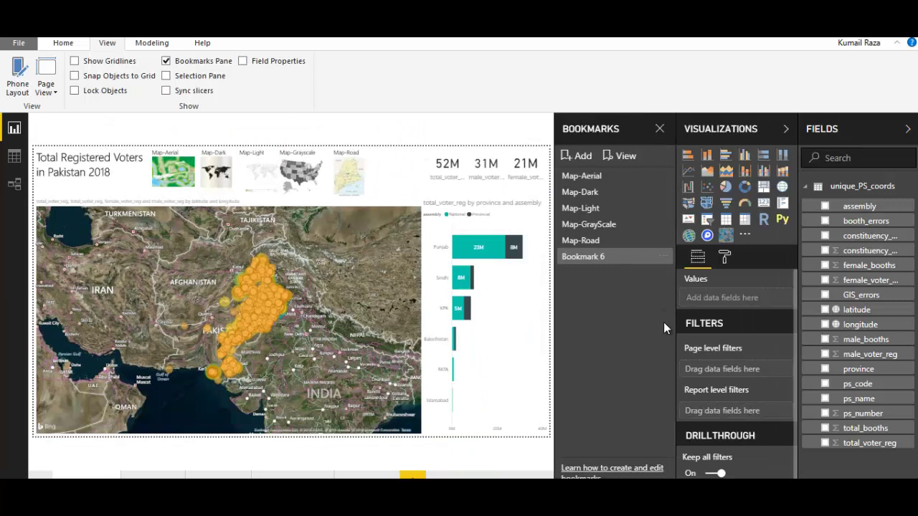
{"action": "left_click", "coordinate": [585, 260]}
{"action": "left_click", "coordinate": [663, 256]}
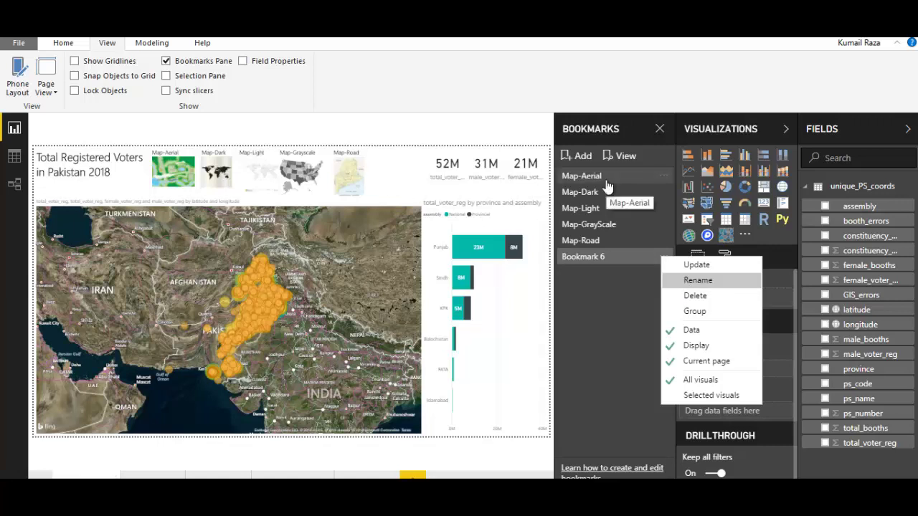
{"action": "key", "text": "Escape"}
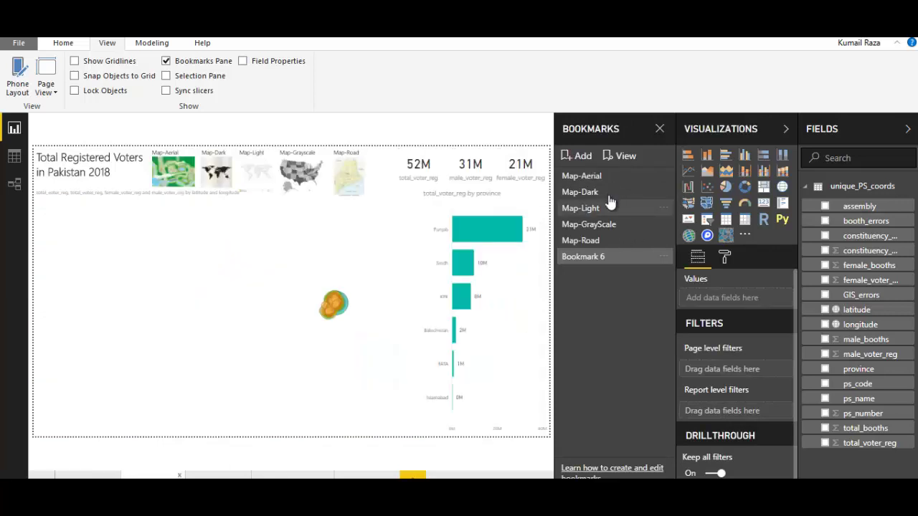
{"action": "left_click", "coordinate": [655, 193]}
{"action": "left_click", "coordinate": [666, 191]}
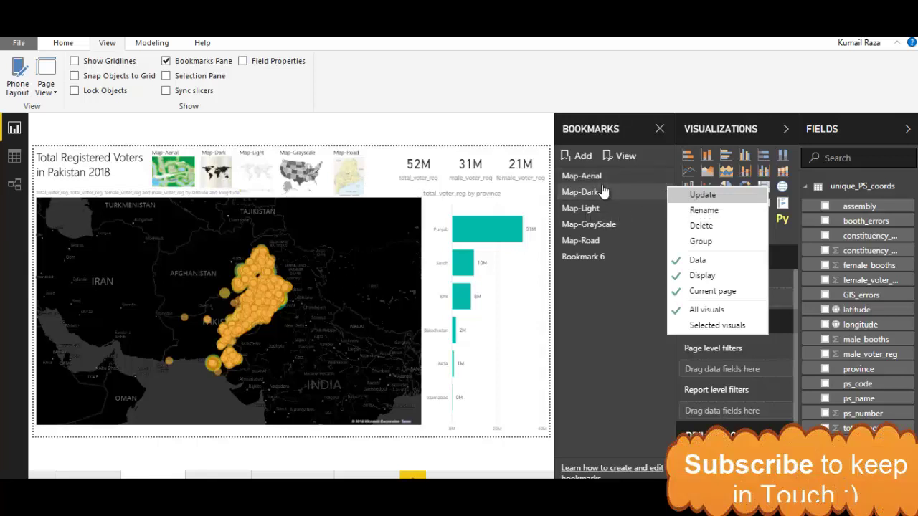
{"action": "left_click", "coordinate": [606, 209]}
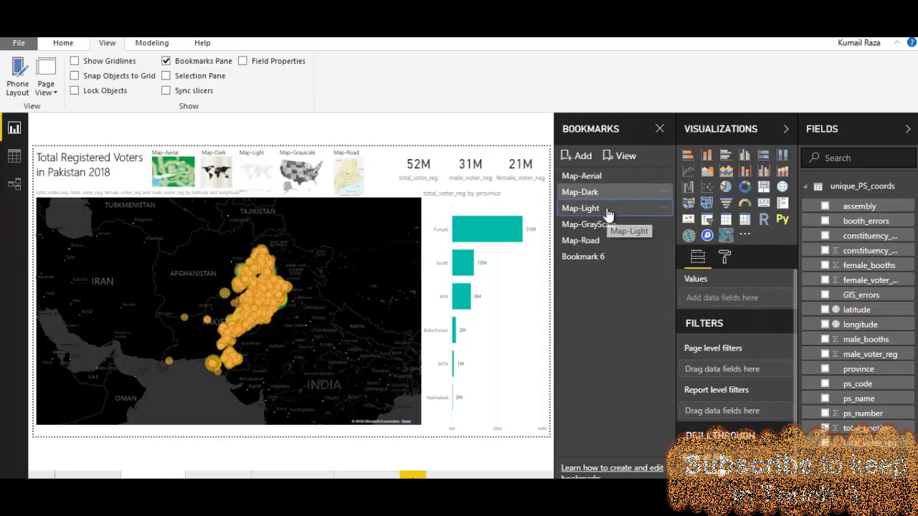
{"action": "left_click", "coordinate": [635, 257]}
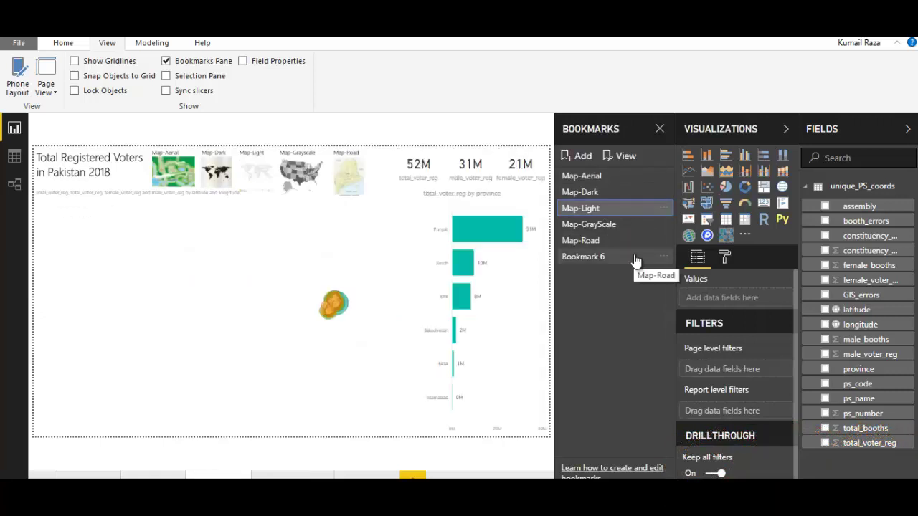
{"action": "left_click", "coordinate": [667, 257]}
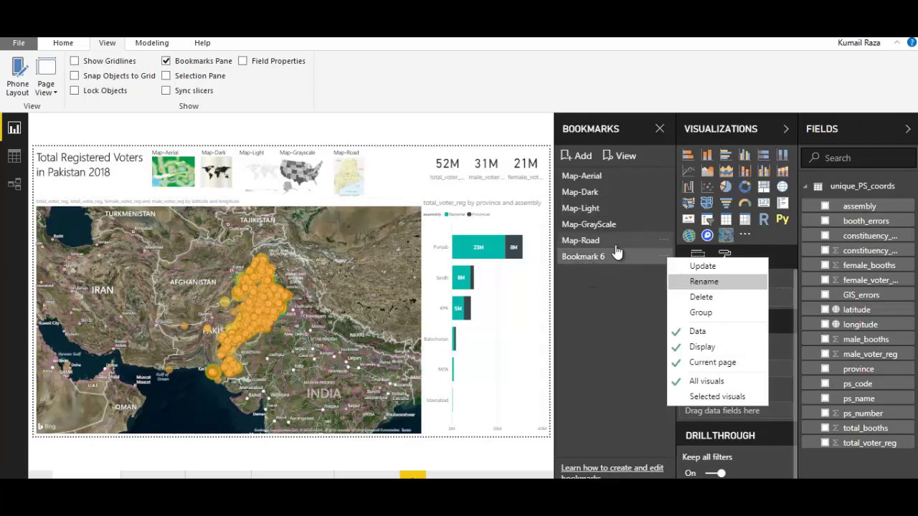
- Rename Bookmark 6 to 'Map-Ariel2'
{"action": "left_click", "coordinate": [699, 286]}
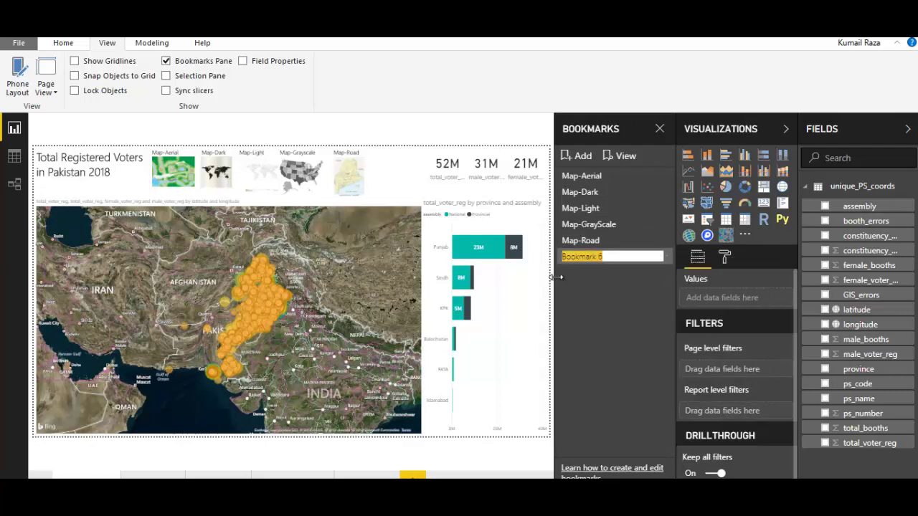
{"action": "type", "text": "Map-Ariel2"}
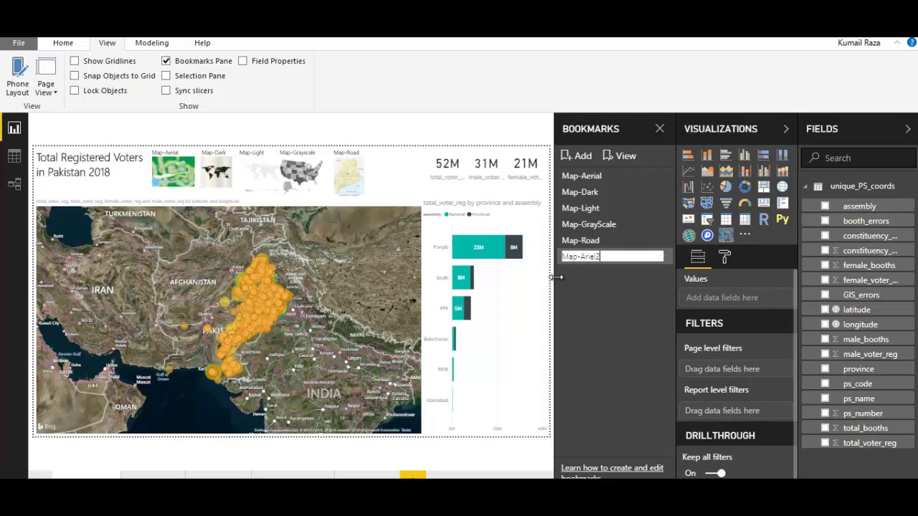
{"action": "key", "text": "Return"}
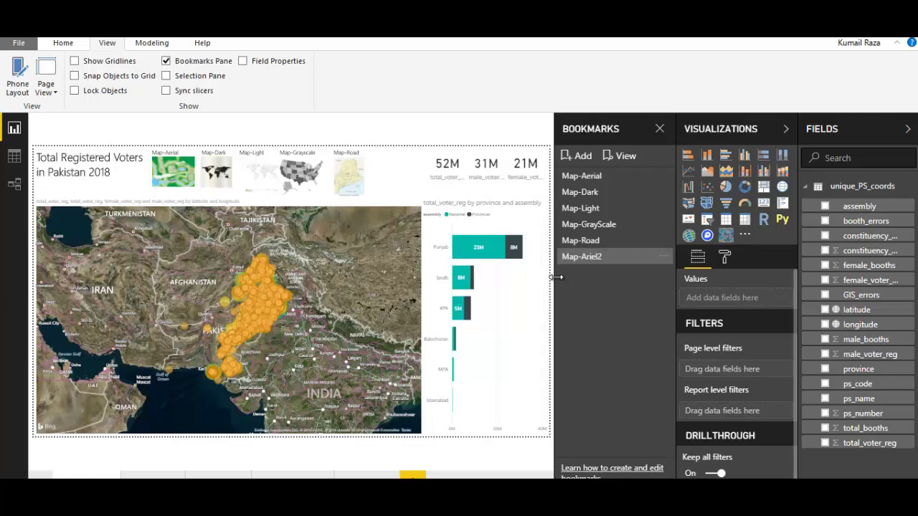
- Select the Map-Aerial thumbnail and turn on its Action with type Bookmark
{"action": "left_click", "coordinate": [175, 177]}
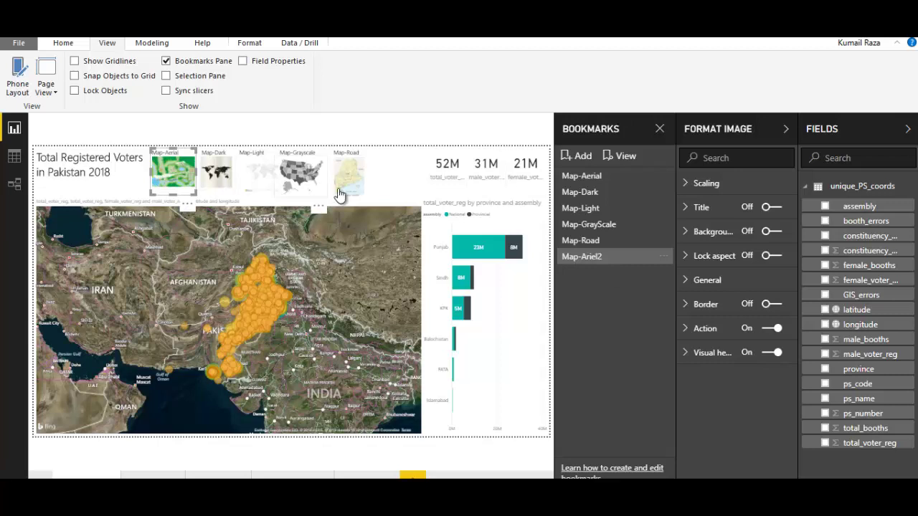
{"action": "left_click", "coordinate": [687, 330]}
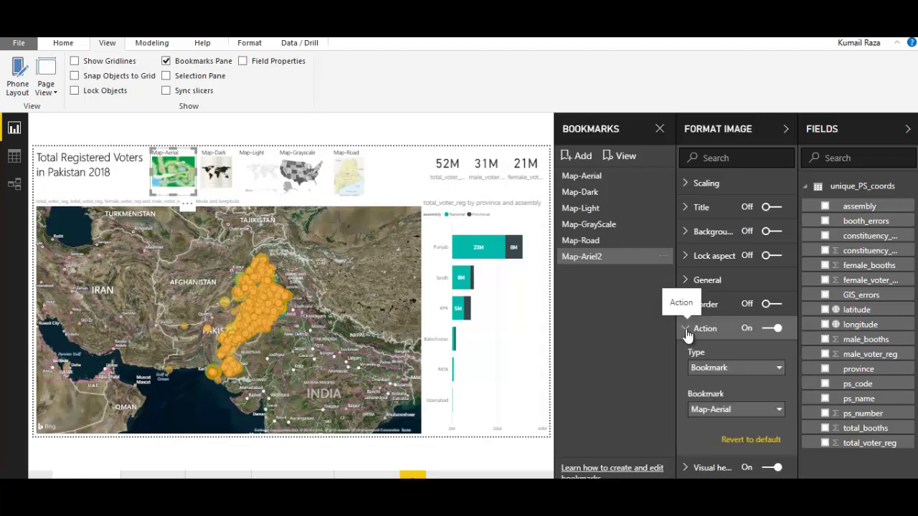
{"action": "left_click", "coordinate": [780, 368]}
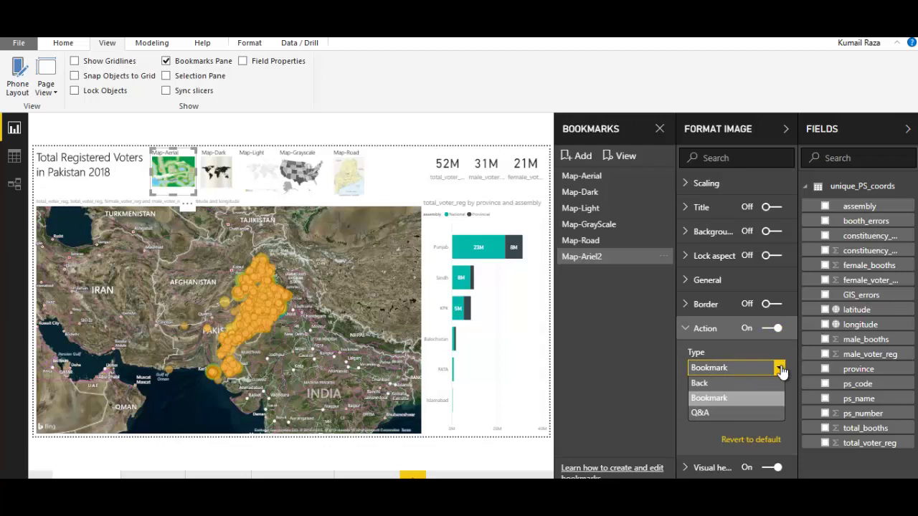
{"action": "left_click", "coordinate": [755, 397]}
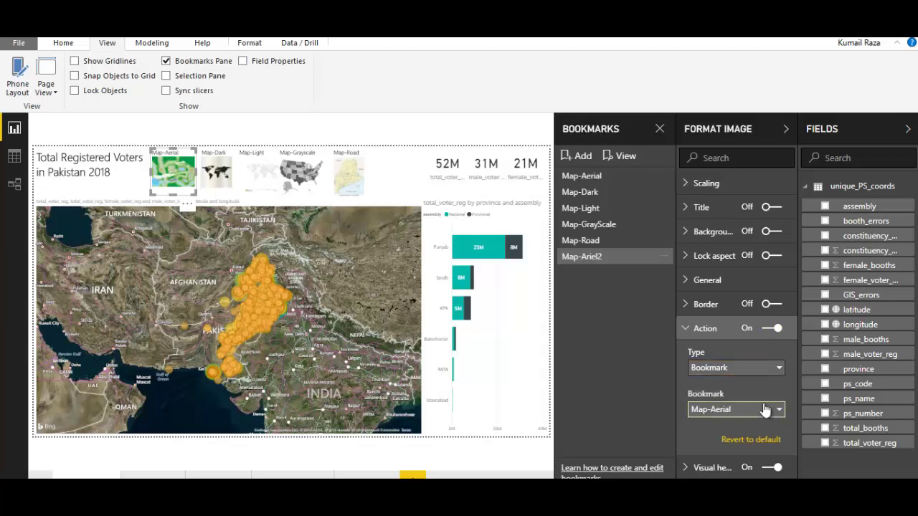
{"action": "left_click", "coordinate": [779, 409]}
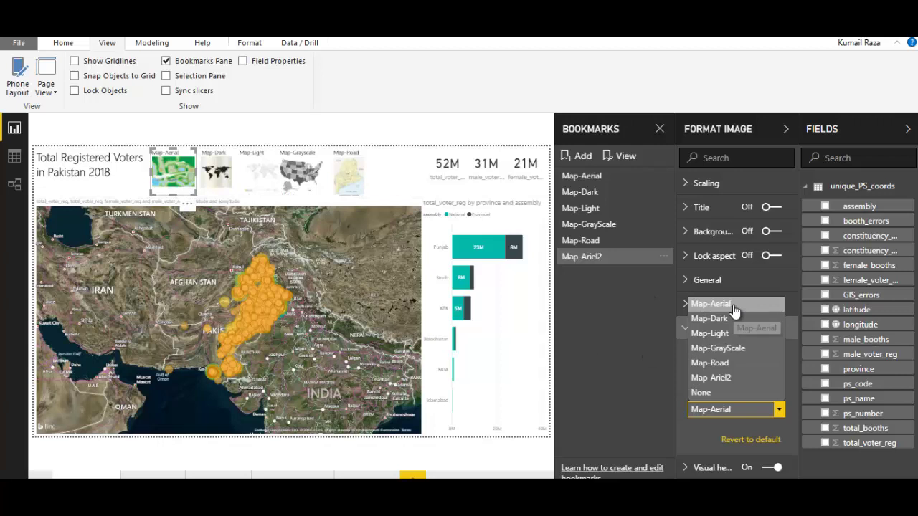
- Delete the duplicate Map-Ariel2 bookmark and link the thumbnail to the Map-Aerial bookmark
{"action": "left_click", "coordinate": [662, 257]}
{"action": "left_click", "coordinate": [695, 293]}
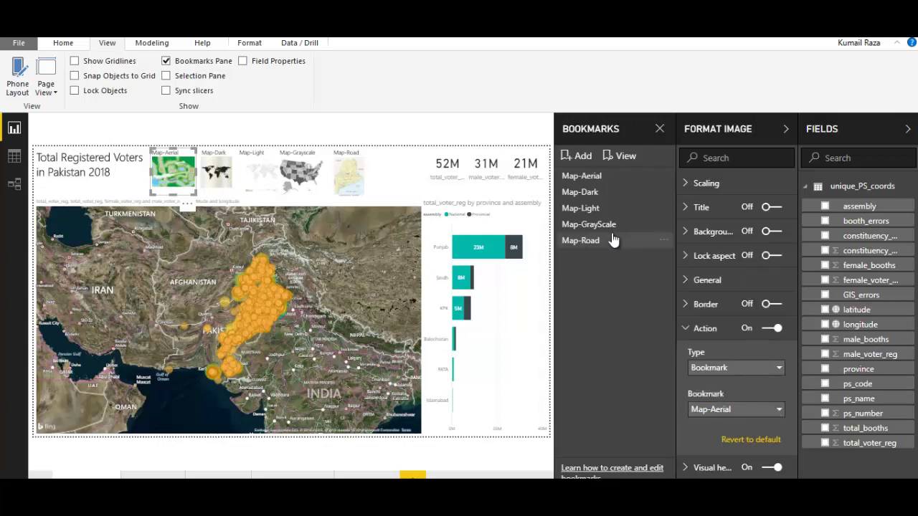
{"action": "left_click", "coordinate": [777, 410]}
{"action": "left_click", "coordinate": [707, 303]}
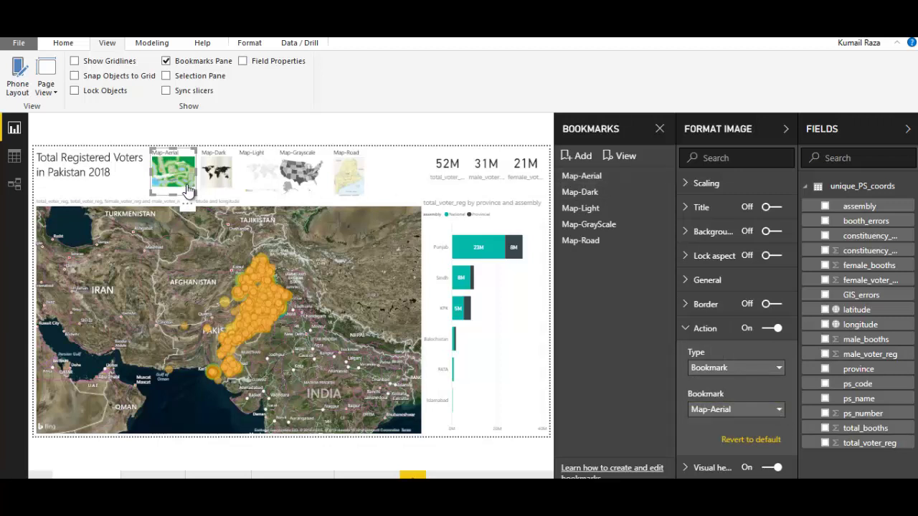
- Link the Map-Dark thumbnail's Bookmark action to the Map-Dark bookmark, then apply Map-GrayScale
{"action": "left_click", "coordinate": [581, 194]}
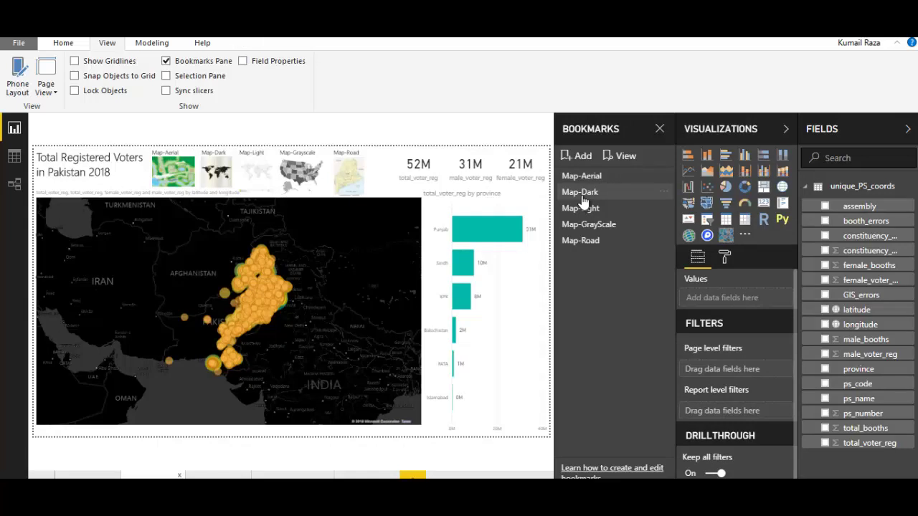
{"action": "left_click", "coordinate": [222, 179]}
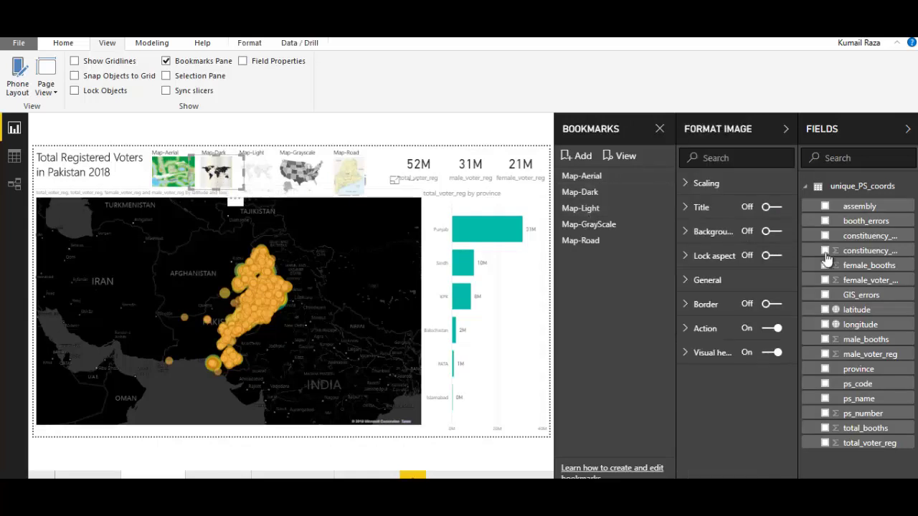
{"action": "left_click", "coordinate": [699, 330]}
{"action": "left_click", "coordinate": [780, 370]}
{"action": "left_click", "coordinate": [780, 370]}
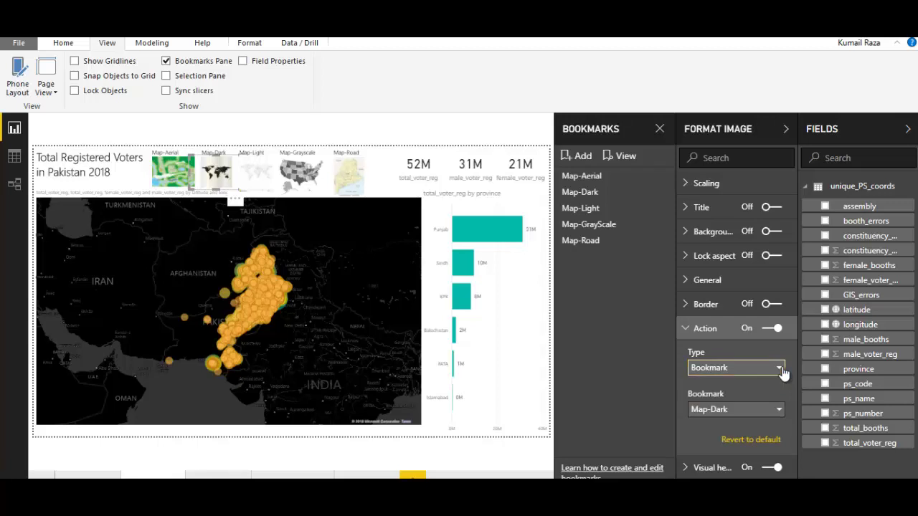
{"action": "left_click", "coordinate": [780, 411]}
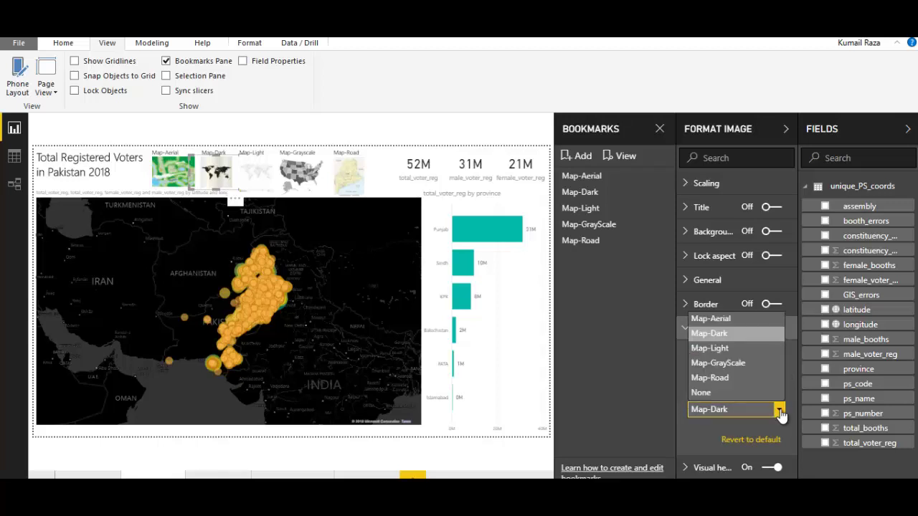
{"action": "left_click", "coordinate": [724, 334]}
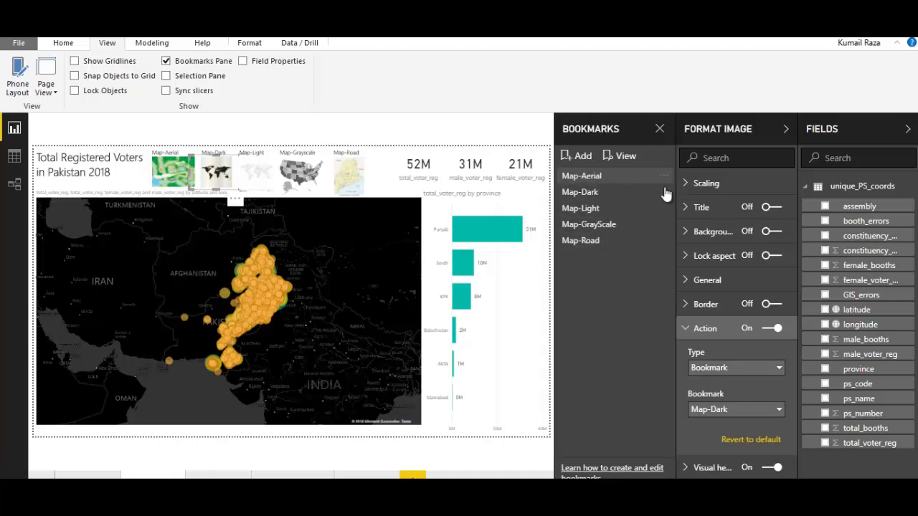
{"action": "left_click", "coordinate": [604, 231]}
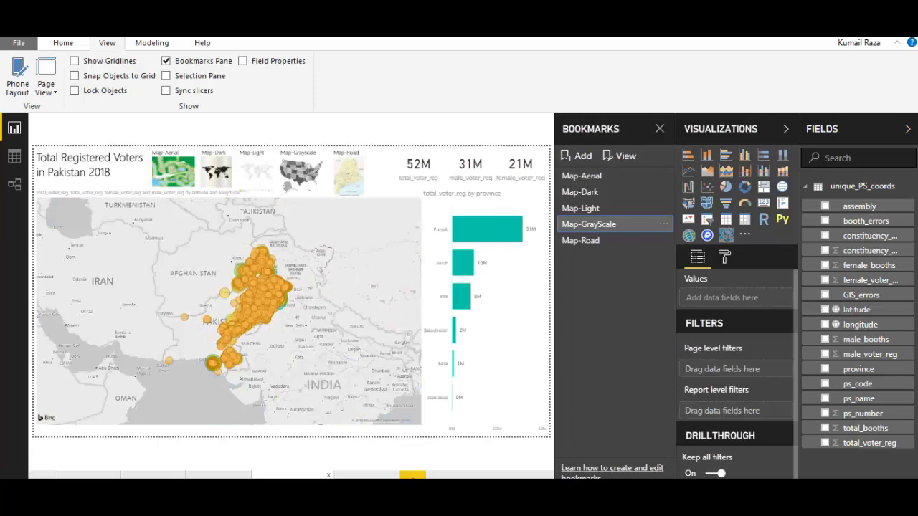
- Apply the Map-Aerial bookmark and switch to the published report in Chrome
{"action": "left_click", "coordinate": [584, 242]}
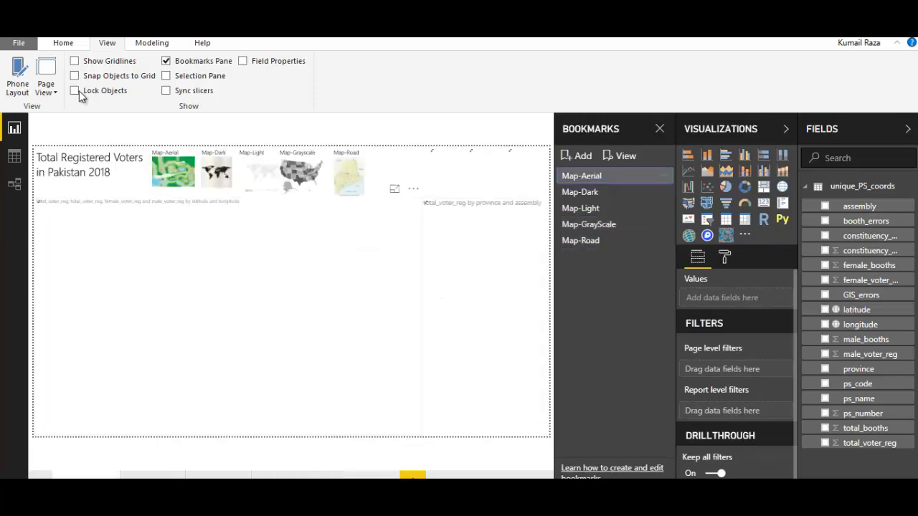
{"action": "left_click", "coordinate": [61, 43]}
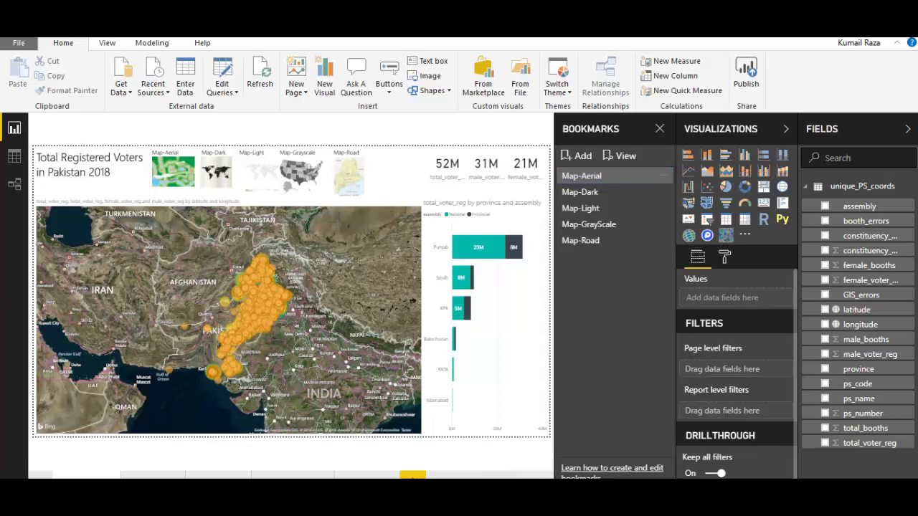
{"action": "left_click", "coordinate": [475, 459]}
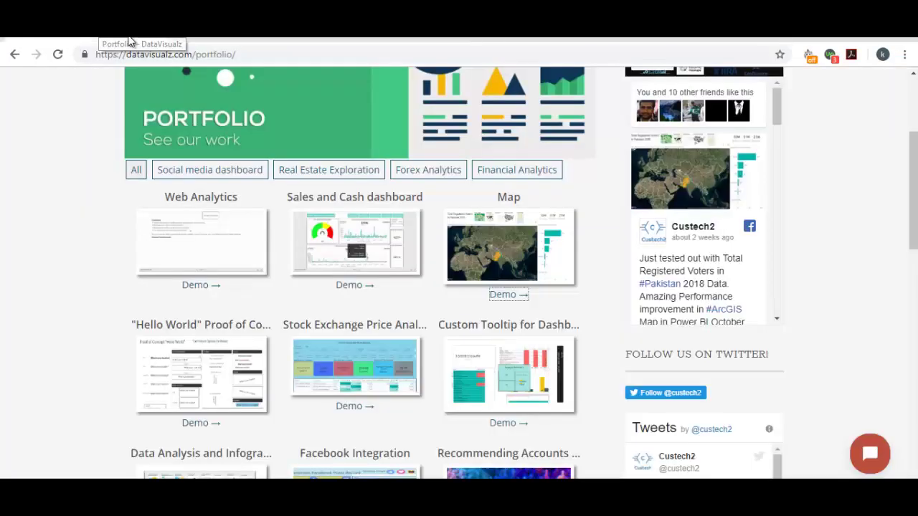
- Open the Map Demo page from the DataVisualz portfolio tab
{"action": "left_click", "coordinate": [108, 35]}
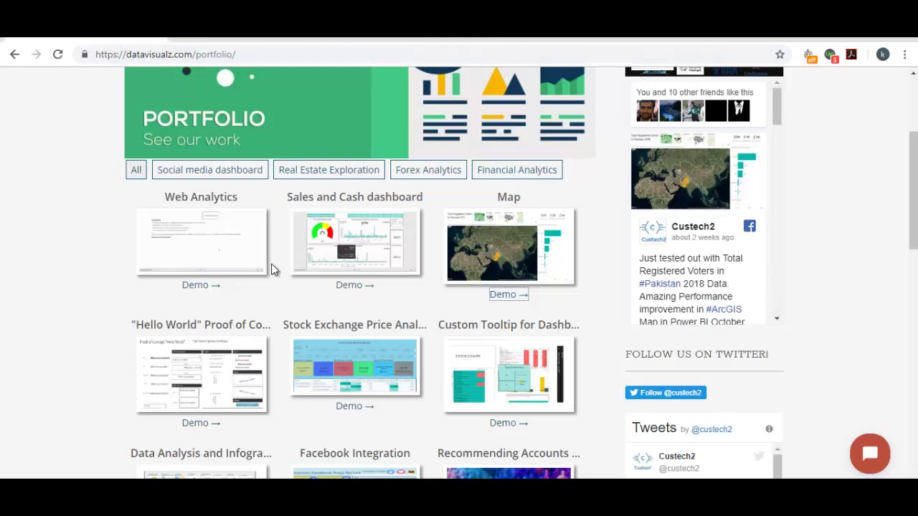
{"action": "left_click", "coordinate": [508, 296]}
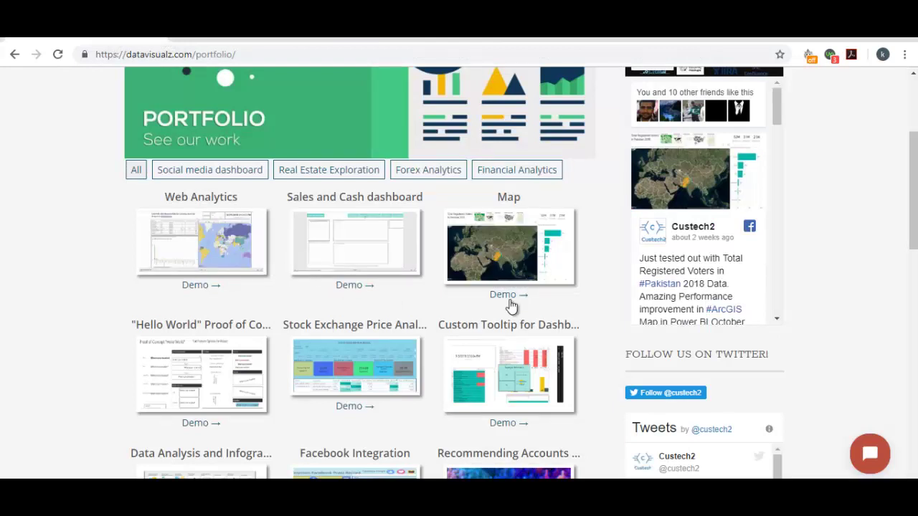
{"action": "left_click", "coordinate": [509, 297]}
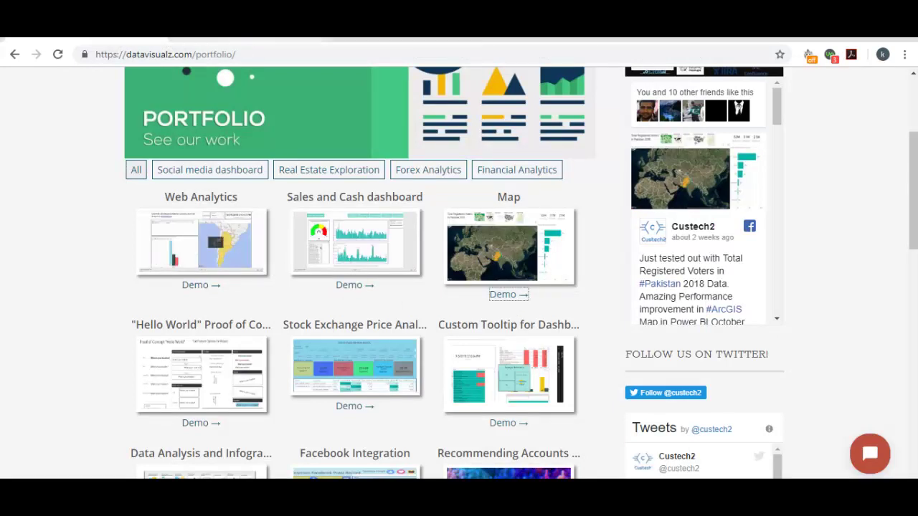
{"action": "scroll", "coordinate": [546, 269], "scroll_direction": "down", "scroll_amount": 1}
{"action": "scroll", "coordinate": [542, 273], "scroll_direction": "up", "scroll_amount": 3}
{"action": "scroll", "coordinate": [532, 266], "scroll_direction": "down", "scroll_amount": 3}
{"action": "scroll", "coordinate": [452, 236], "scroll_direction": "up", "scroll_amount": 1}
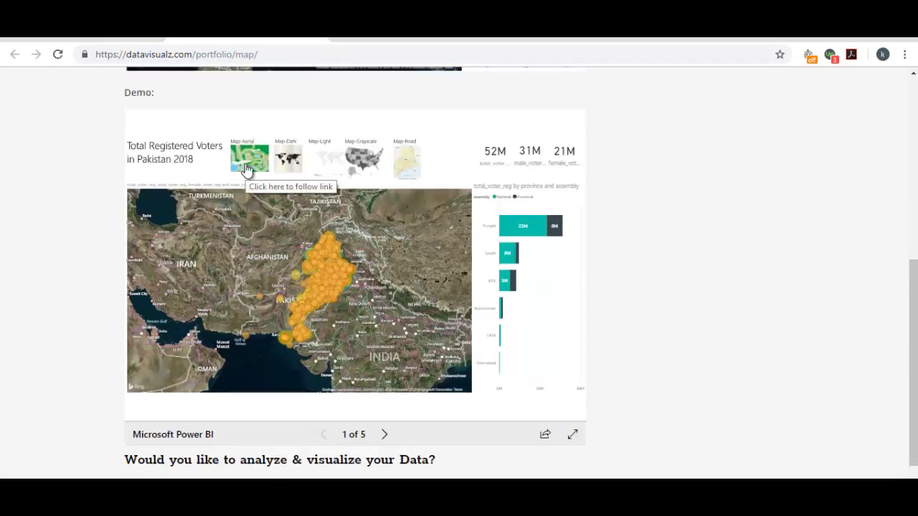
- Try the dark and road demo thumbnails, then set the published report's map to Map-Road
{"action": "left_click", "coordinate": [286, 164]}
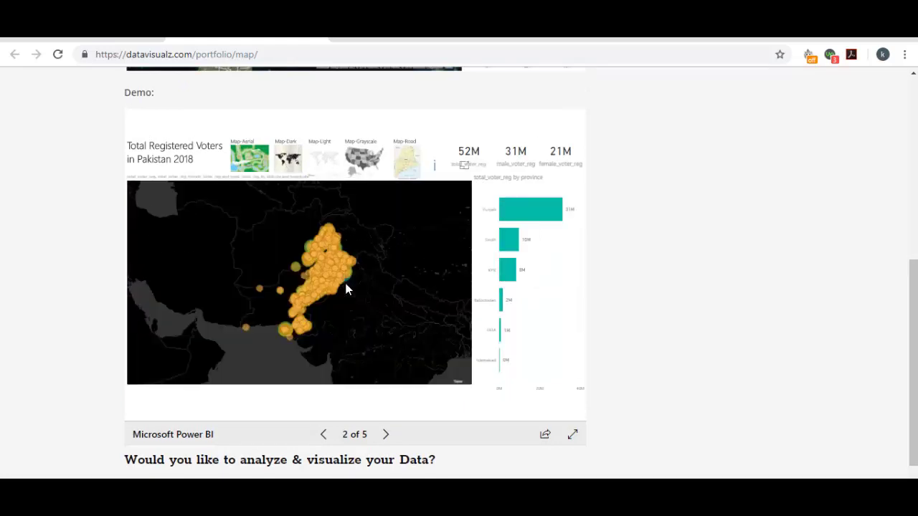
{"action": "left_click", "coordinate": [423, 161]}
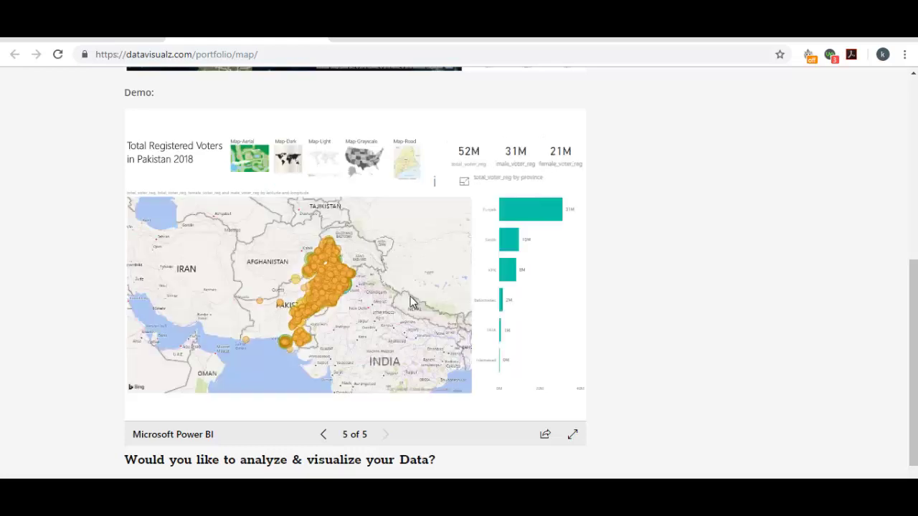
{"action": "left_click", "coordinate": [405, 32]}
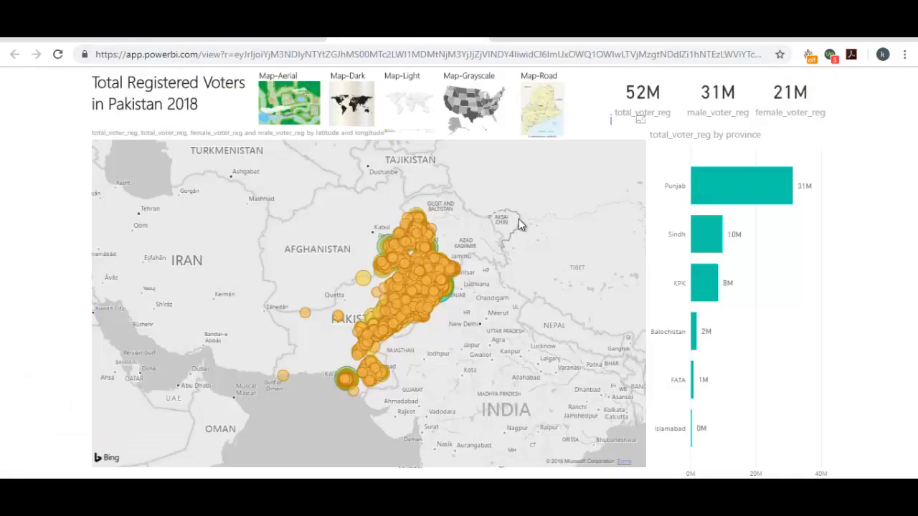
{"action": "left_click", "coordinate": [545, 113]}
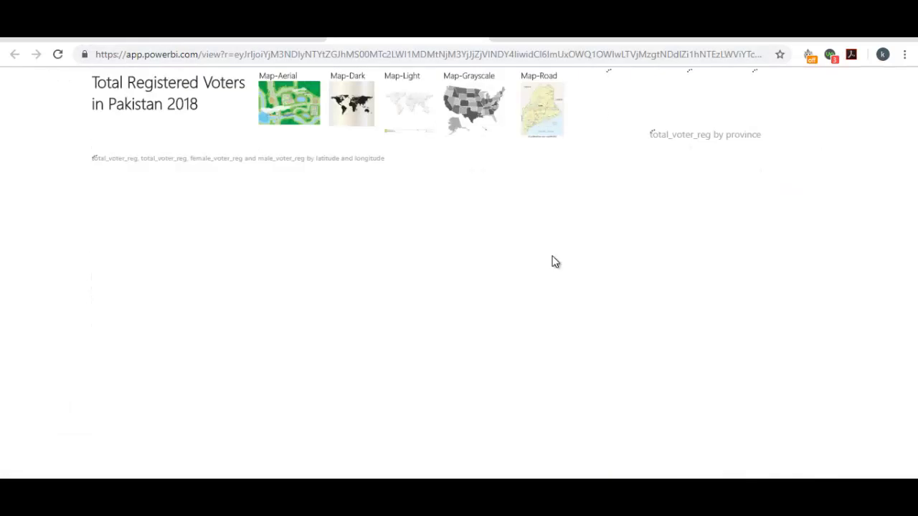